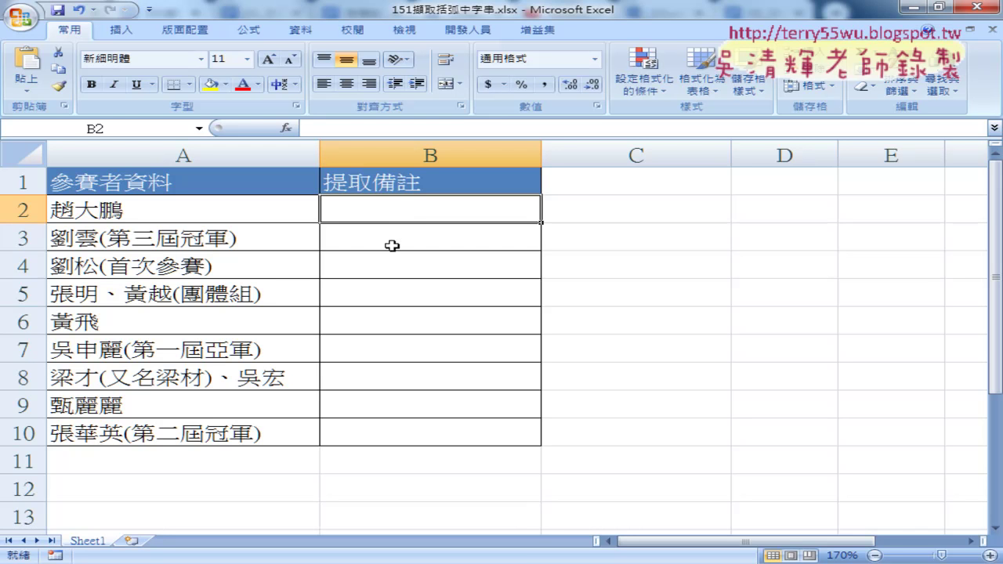
Start inserting a function in B2, list the text (文字) category and read the description of FIND
left_click(391, 244)
left_click(384, 211)
left_click(287, 127)
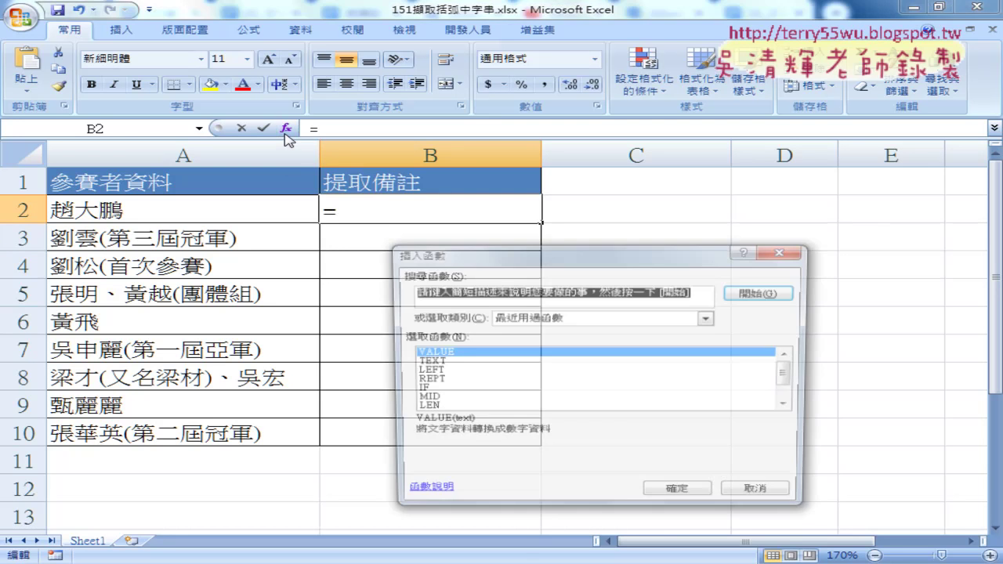
left_click_drag(529, 259, 591, 105)
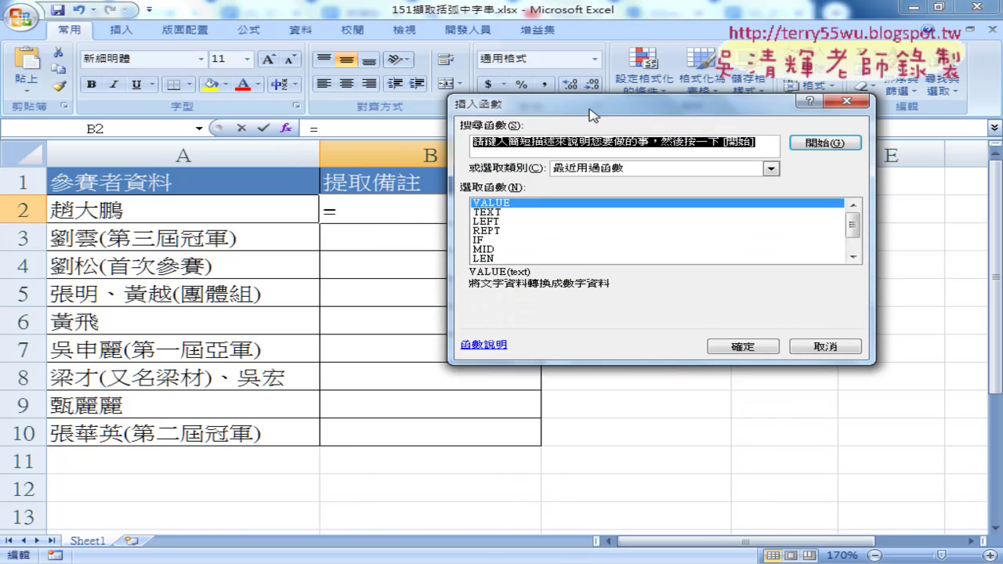
left_click(593, 167)
left_click(590, 253)
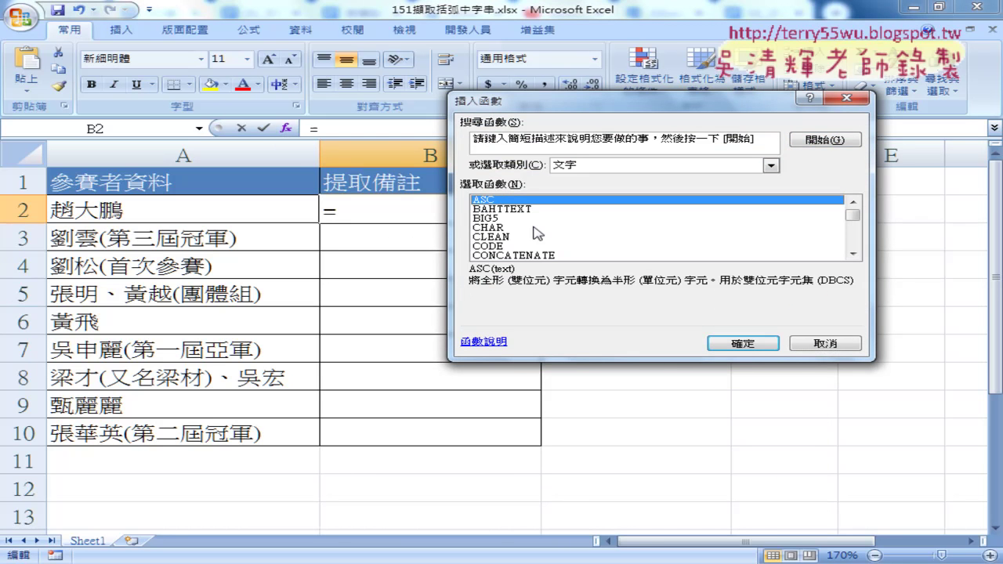
left_click(854, 254)
left_click(854, 254)
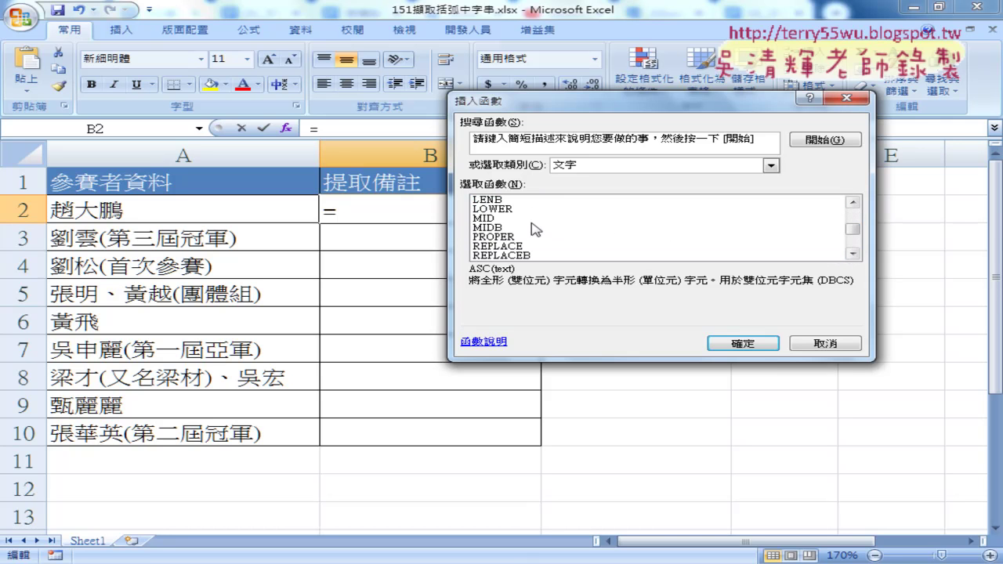
left_click(853, 201)
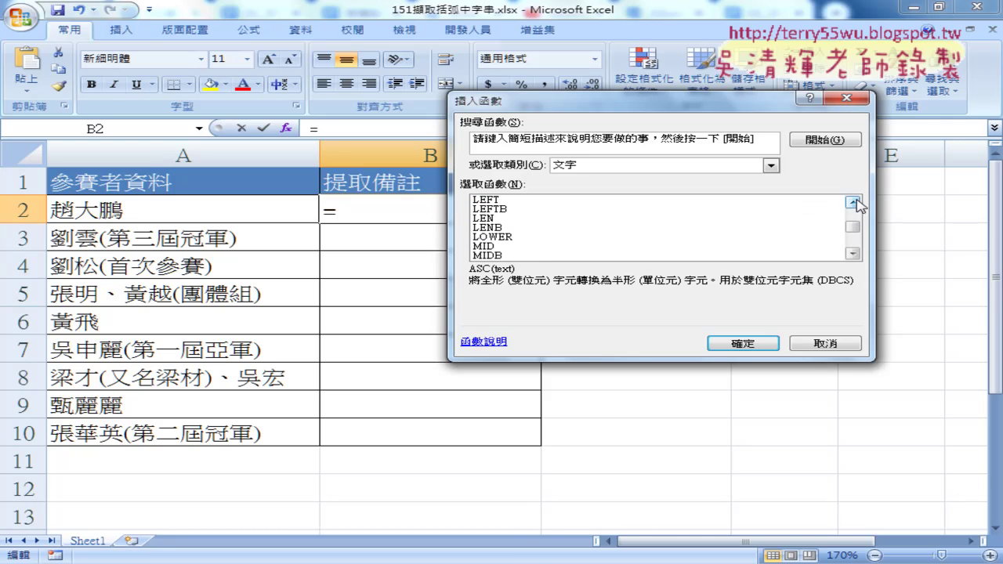
left_click(501, 201)
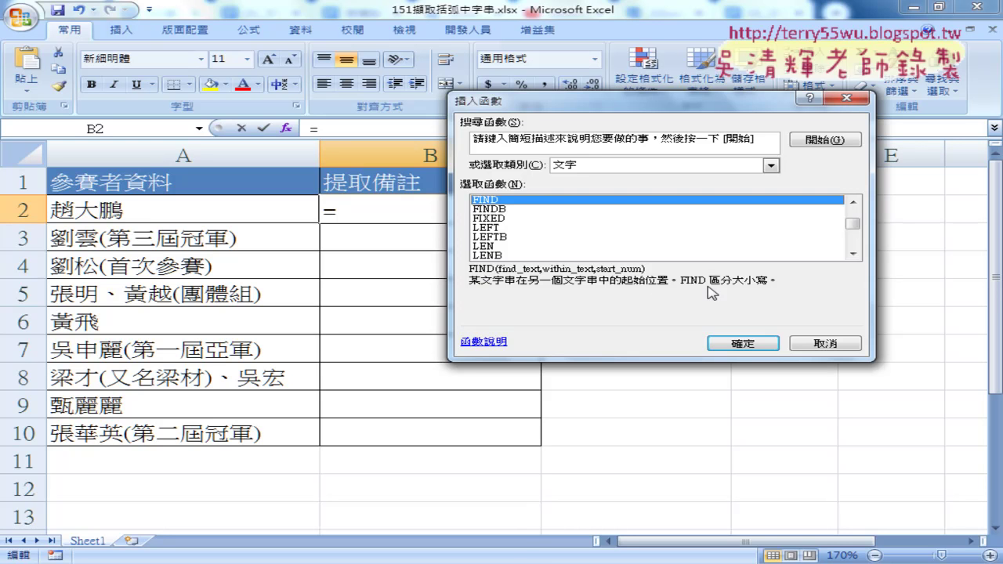
Look up the SEARCH function in the text function list and read its description
scroll(852, 253, "down", 2)
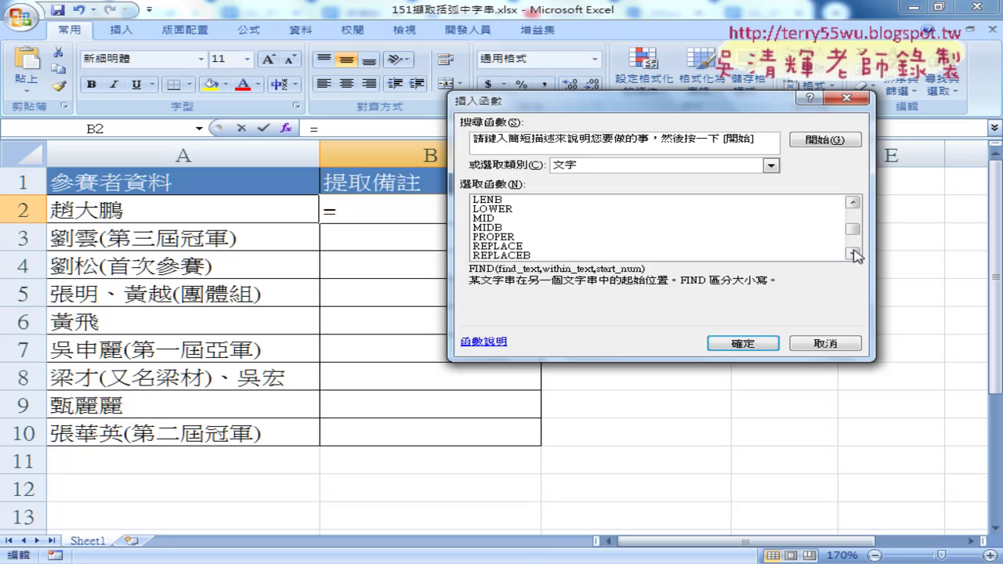
left_click(853, 253)
left_click(853, 244)
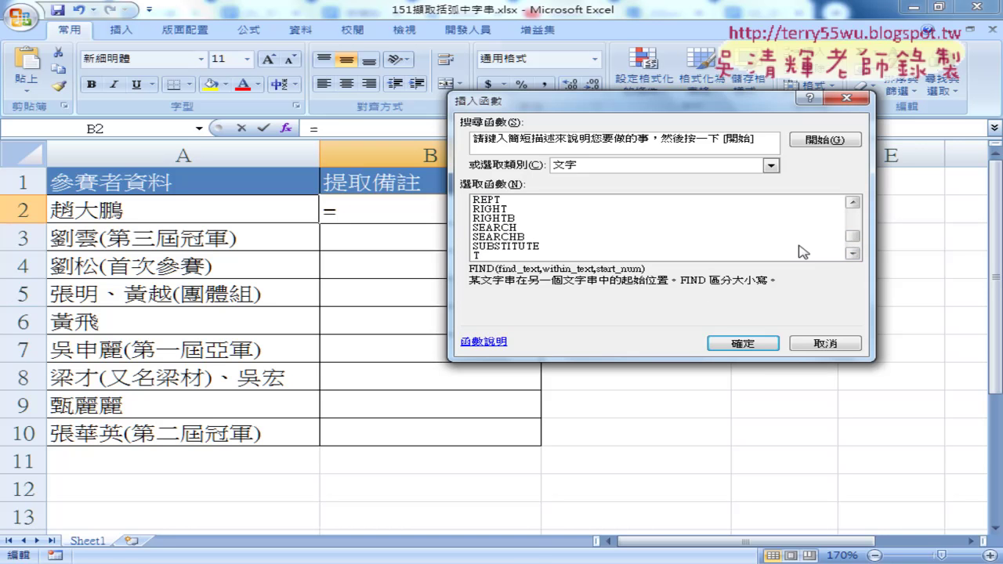
left_click(511, 228)
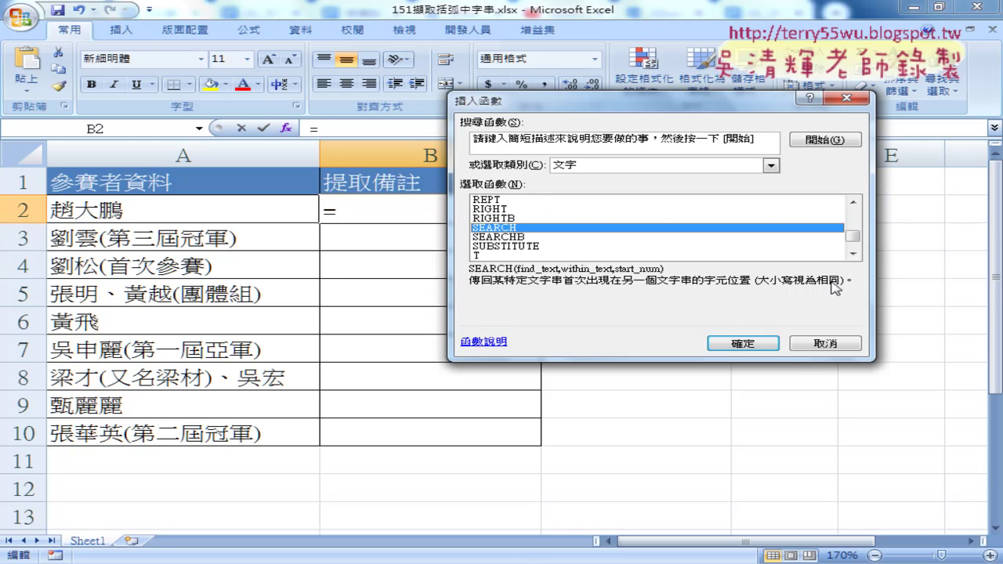
Go back to FIND in the function list and review its syntax for comparison with SEARCH
left_click(852, 203)
left_click(853, 203)
left_click(853, 202)
left_click(852, 202)
left_click(853, 202)
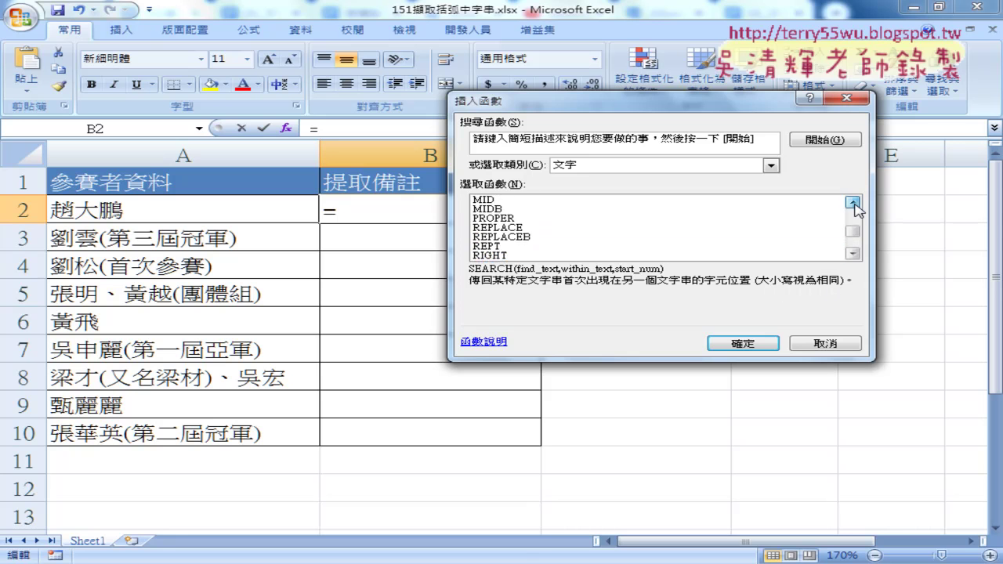
left_click(853, 202)
left_click(853, 202)
left_click(853, 202)
left_click(853, 202)
left_click(853, 202)
left_click(853, 202)
left_click(853, 203)
left_click(853, 202)
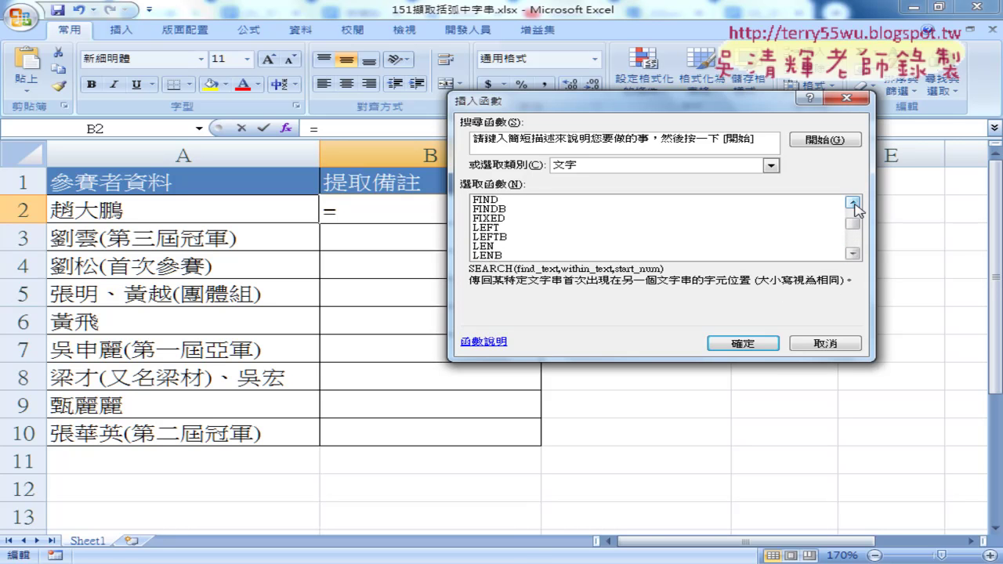
left_click(557, 201)
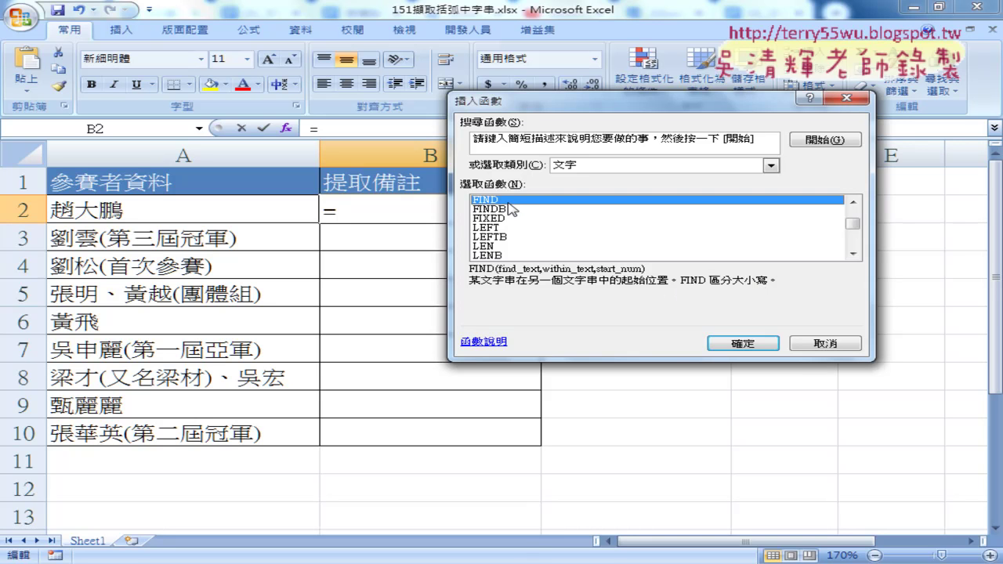
Read the description of the MID function, and close the function list without inserting anything
left_click(854, 254)
left_click(854, 253)
left_click(514, 228)
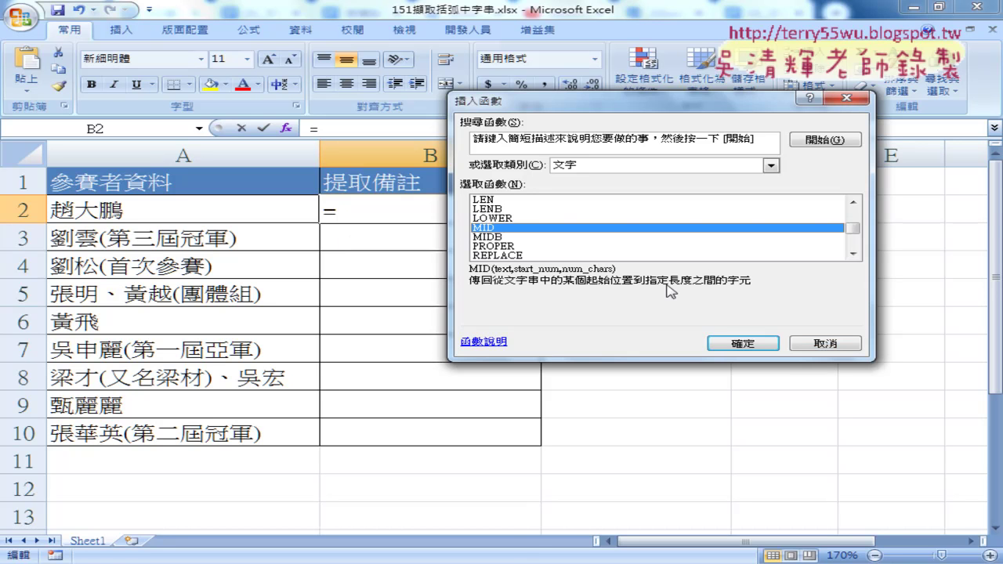
left_click(832, 345)
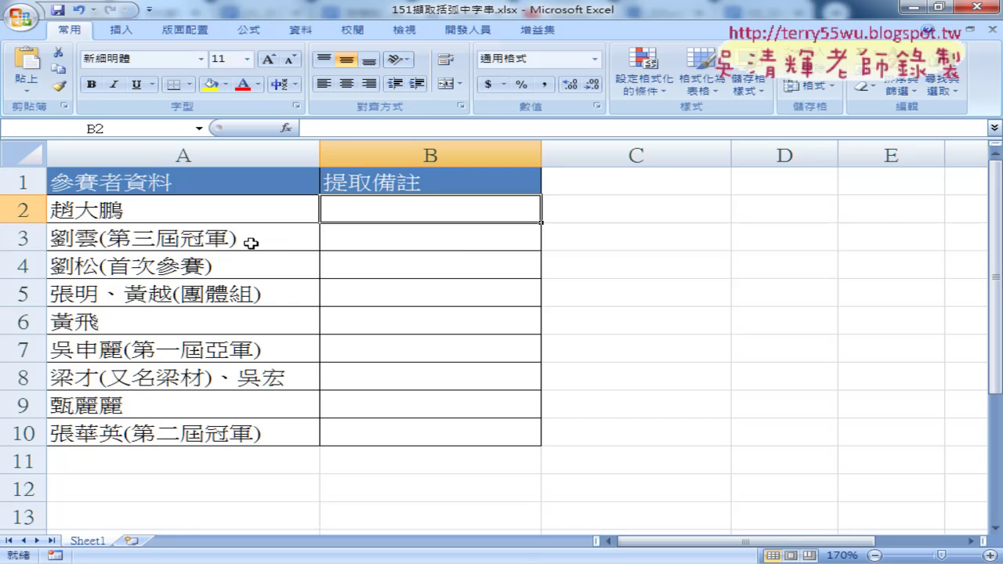
left_click(194, 242)
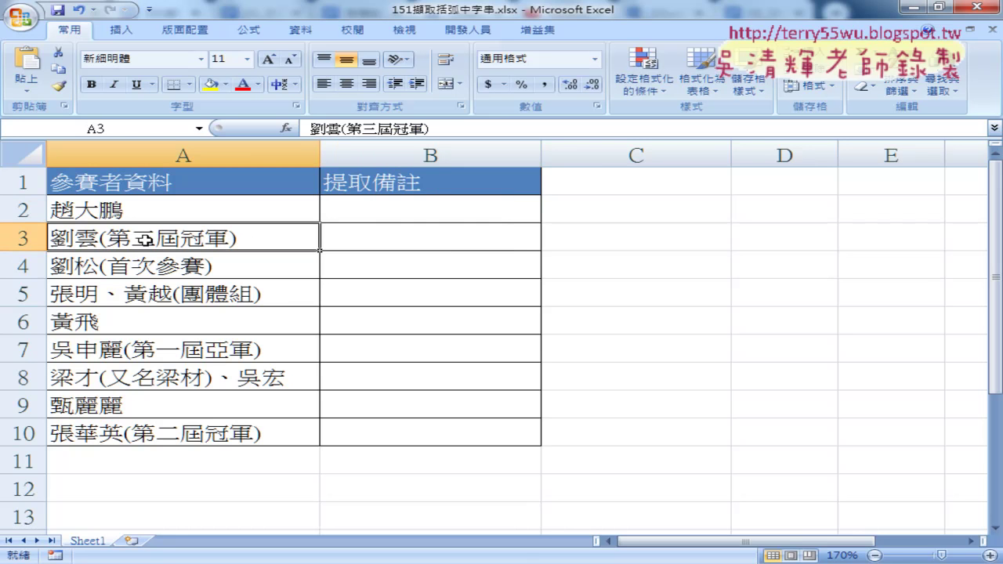
left_click(28, 241)
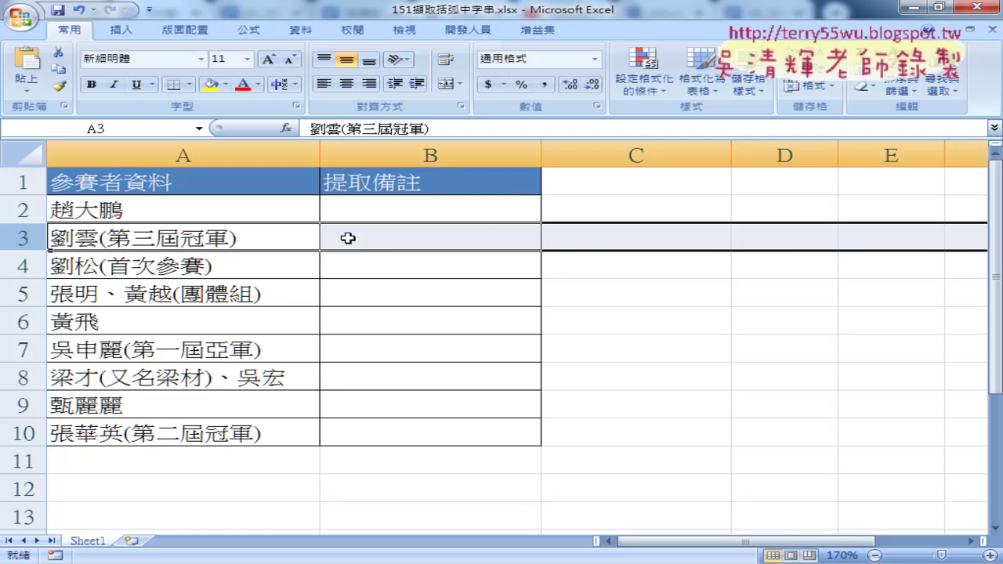
left_click(393, 239)
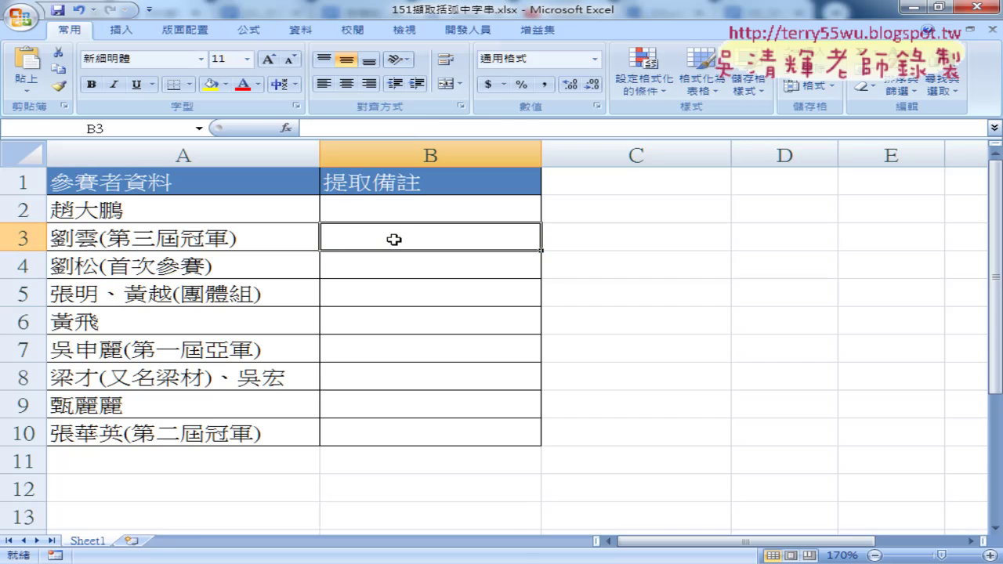
left_click(164, 210)
left_click(366, 207)
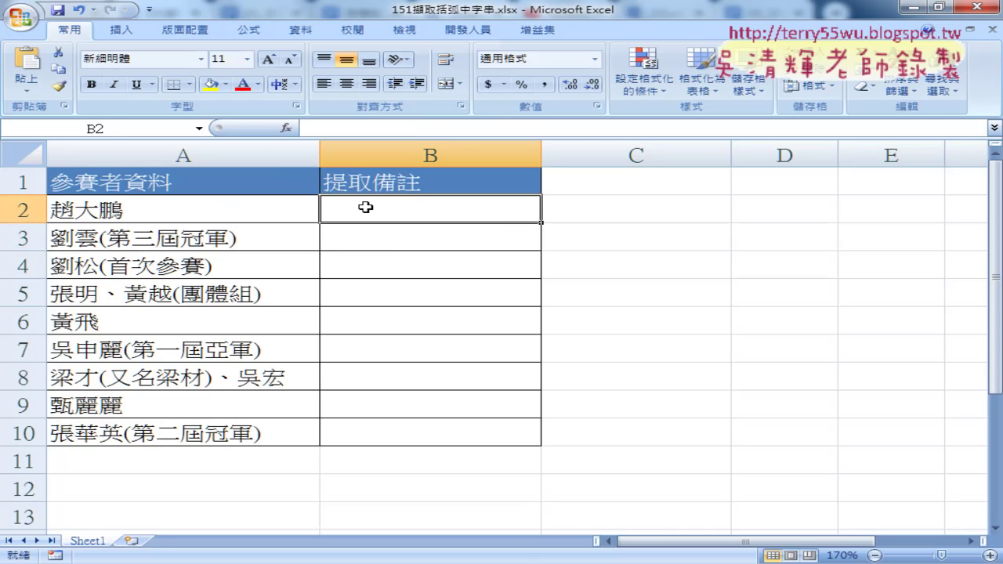
Insert the FIND function from the text category into cell B3
left_click(415, 244)
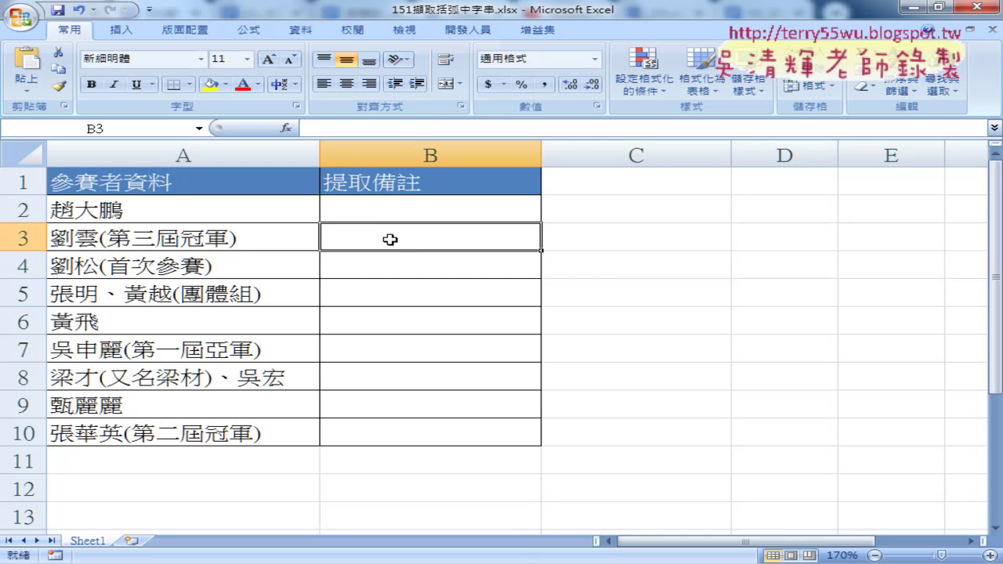
left_click(287, 127)
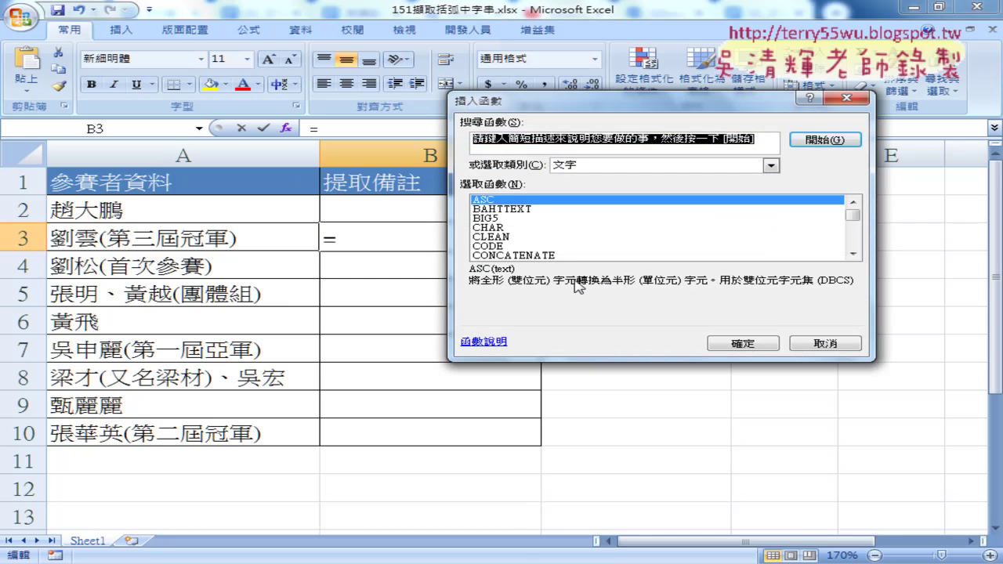
scroll(854, 249, "down", 4)
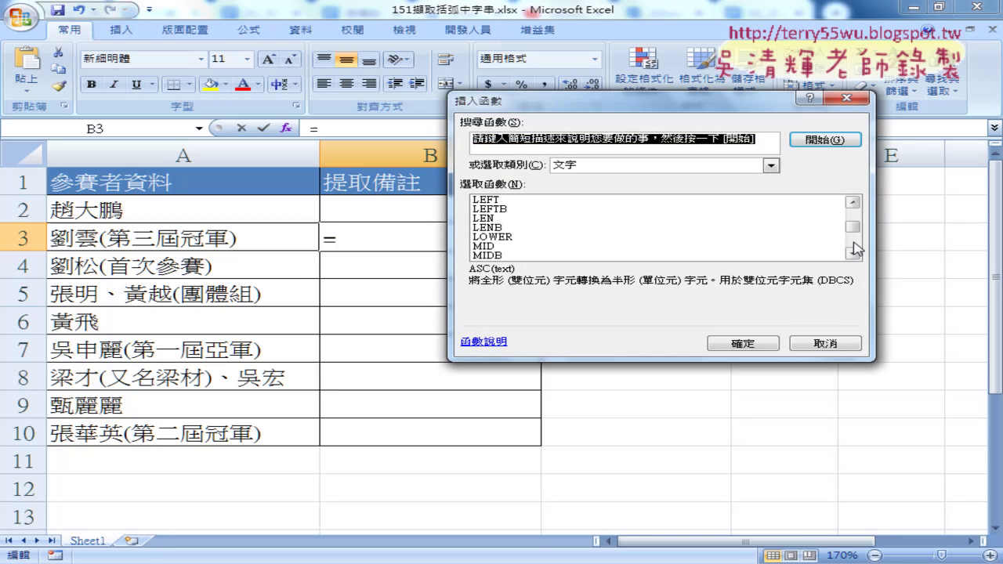
left_click(853, 202)
left_click(853, 201)
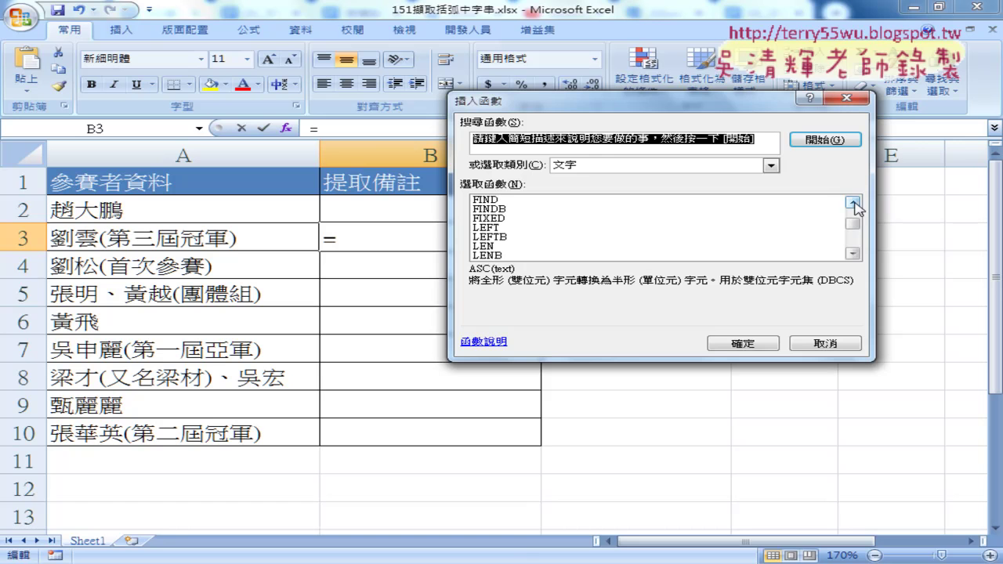
left_click(494, 201)
left_click(737, 345)
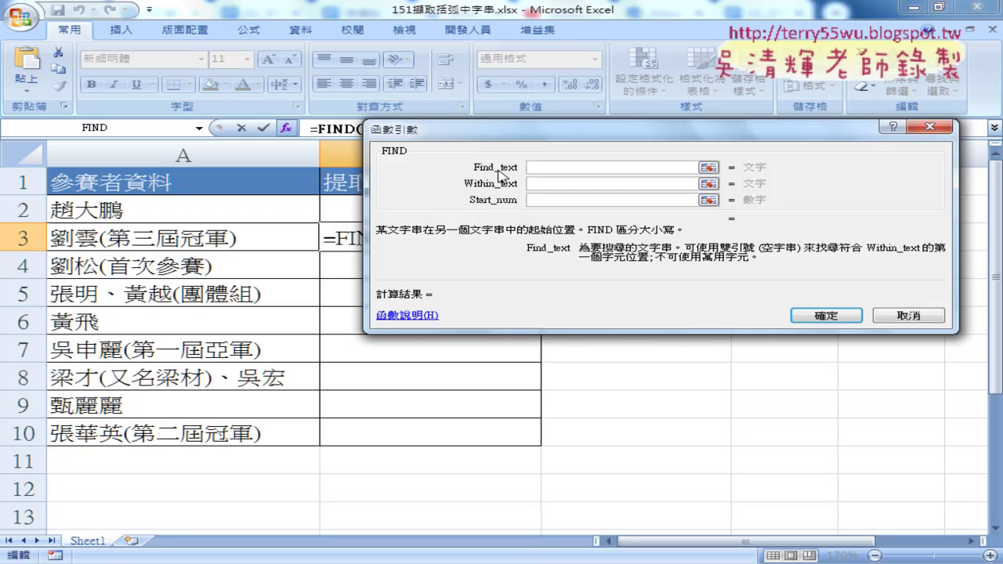
Have FIND search for "(" within A3, leaving the start number empty, and confirm the formula
left_click_drag(564, 137, 652, 154)
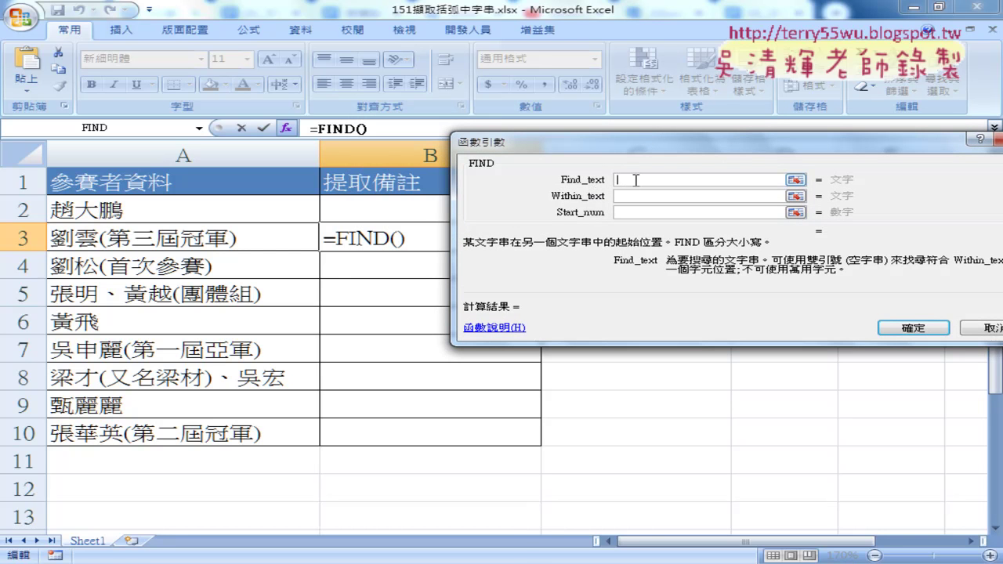
type("(")
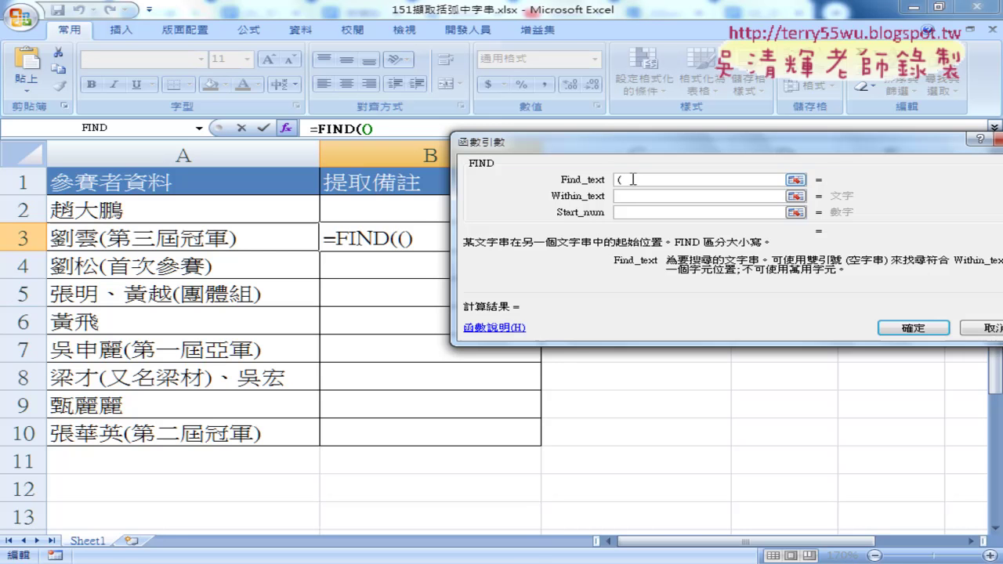
left_click(630, 197)
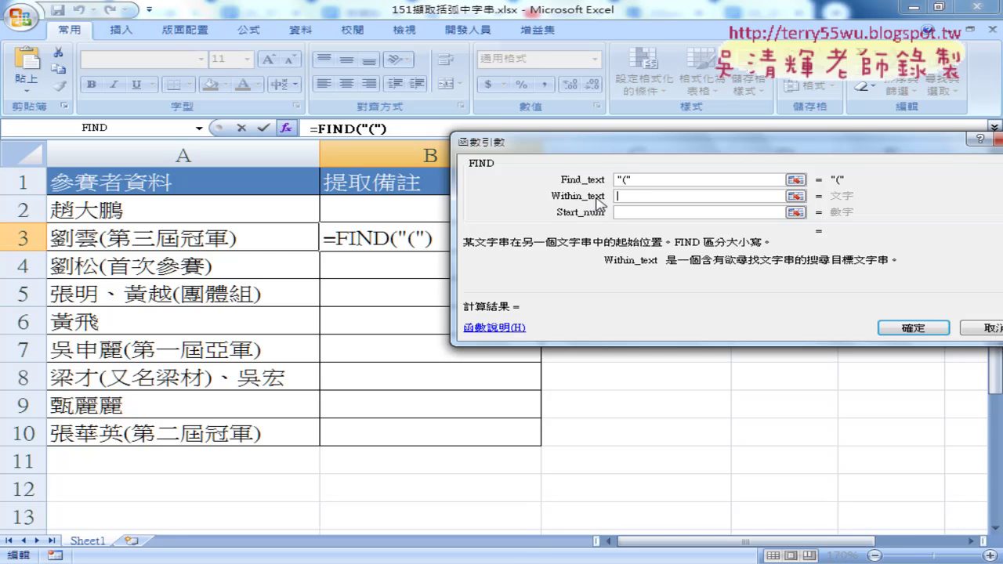
left_click(212, 239)
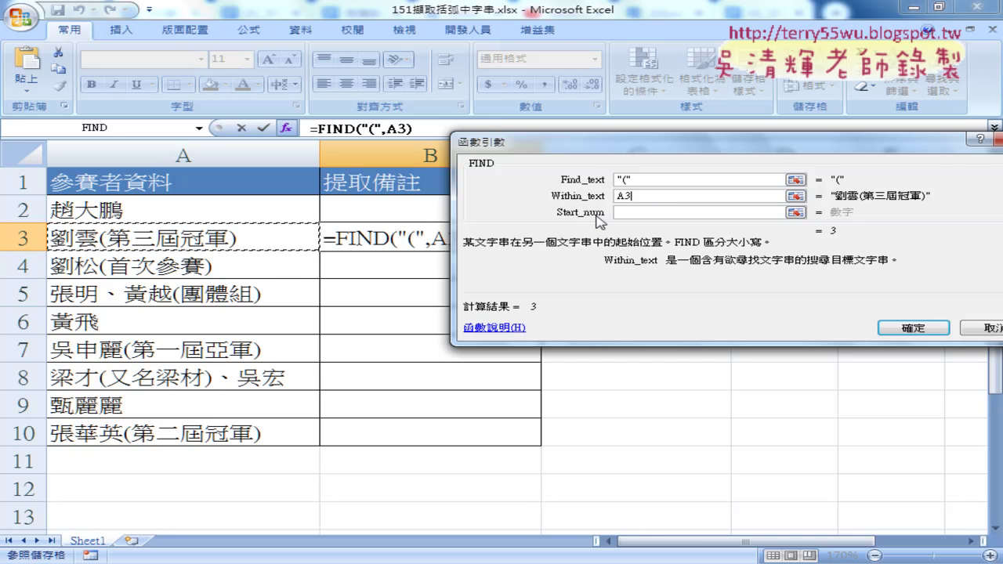
left_click(623, 213)
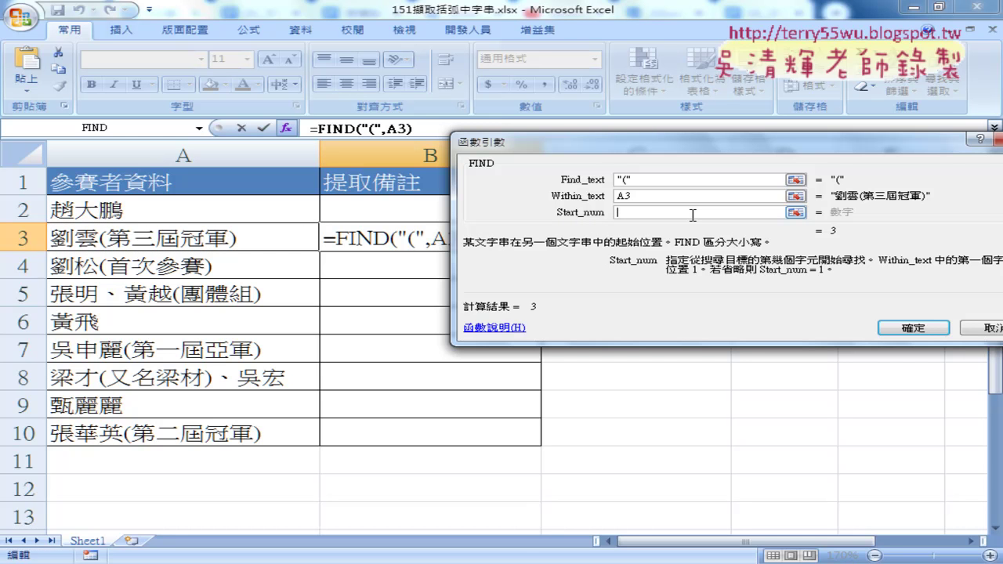
type("1")
key("BackSpace")
left_click(907, 328)
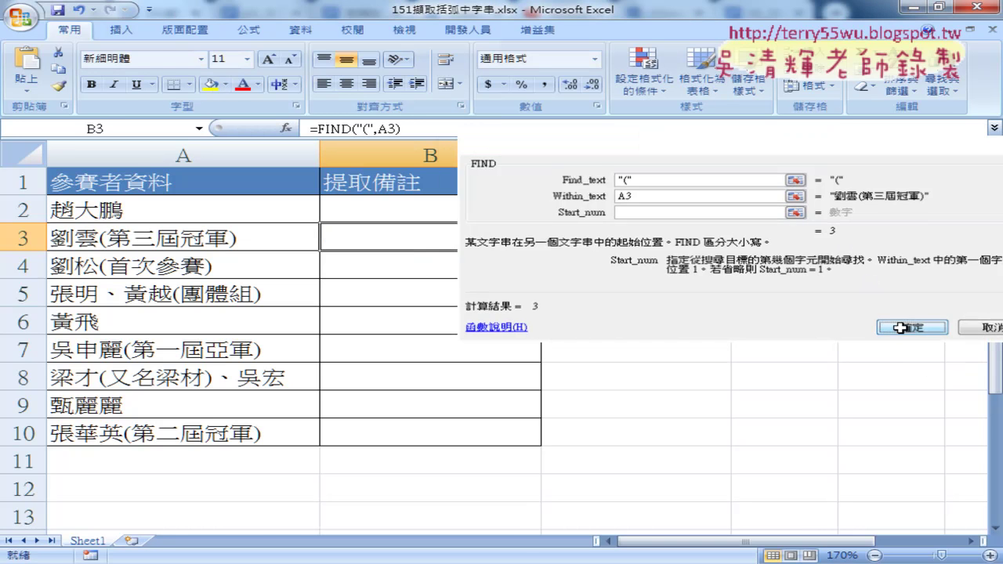
Fill the FIND formula from B3 down through B10 and inspect the formulas in B6 and B3
left_click_drag(541, 250, 542, 460)
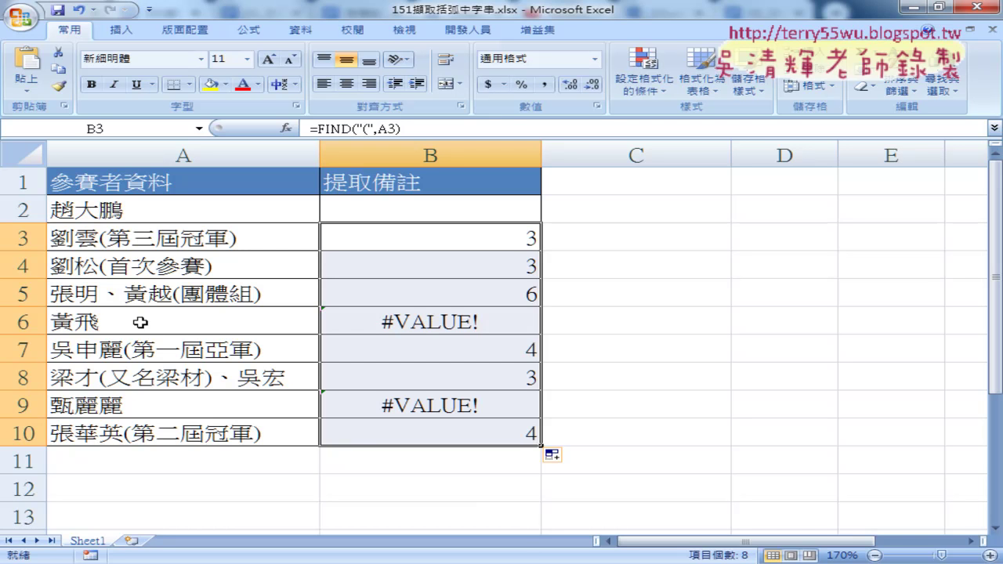
left_click(483, 328)
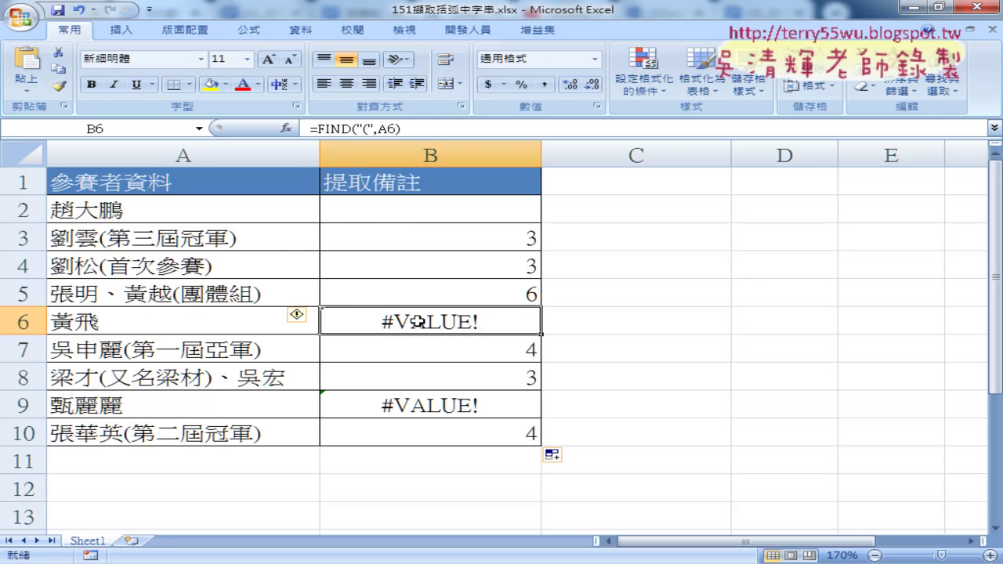
left_click(461, 240)
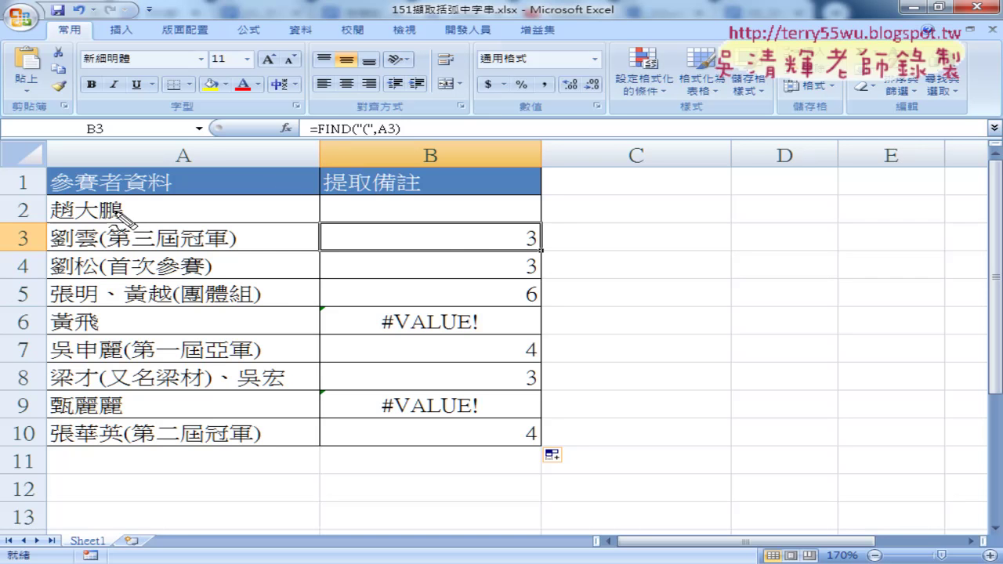
mouse_move(98, 205)
left_mouse_down()
mouse_move(112, 210)
mouse_move(100, 222)
mouse_move(148, 213)
left_mouse_up()
left_click_drag(112, 247, 240, 249)
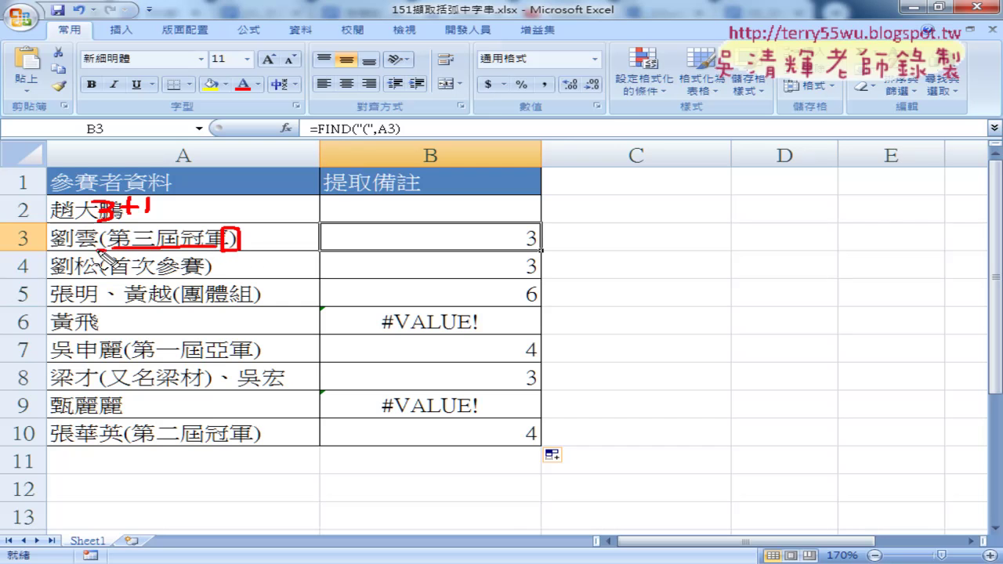
left_click_drag(92, 227, 110, 251)
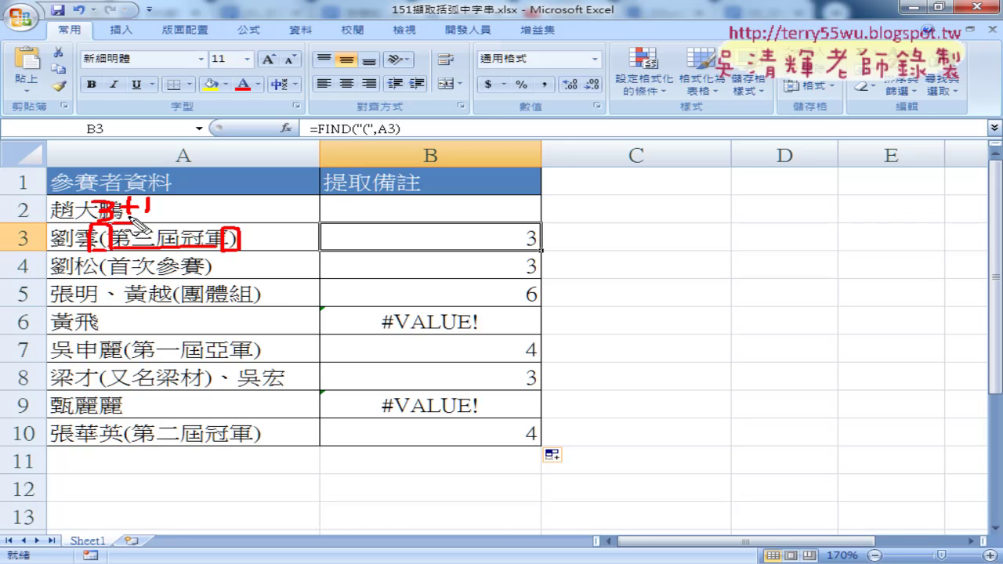
mouse_move(135, 222)
left_mouse_down()
mouse_move(129, 229)
mouse_move(166, 226)
mouse_move(177, 237)
left_mouse_up()
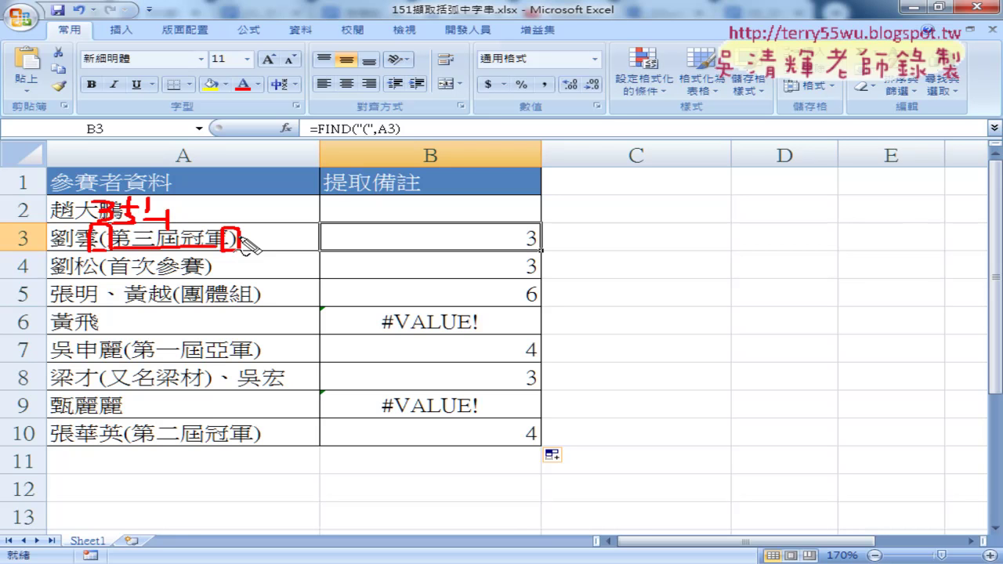
Cut the FIND expression out of the formula in B3, leaving only the equals sign
key("Escape")
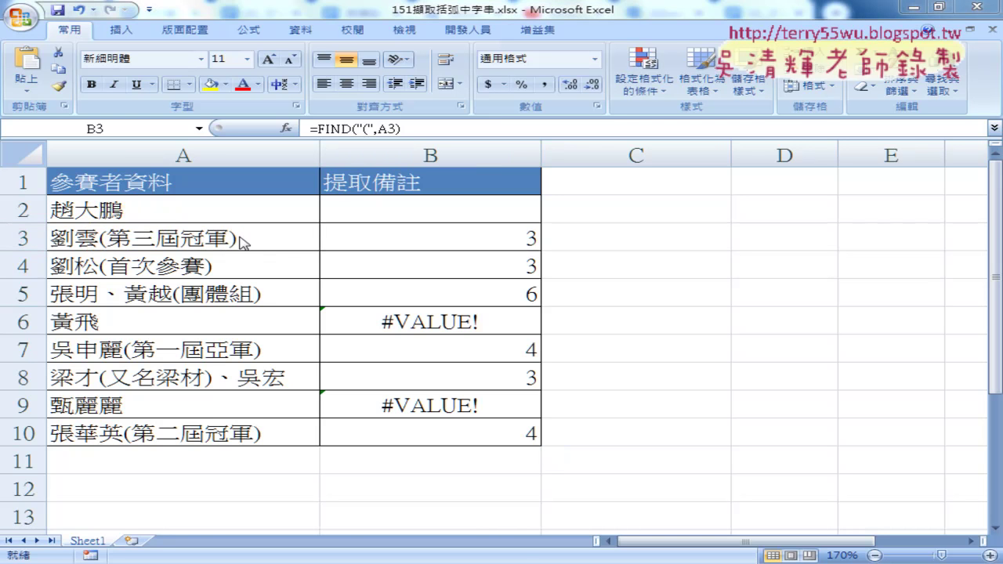
left_click(479, 236)
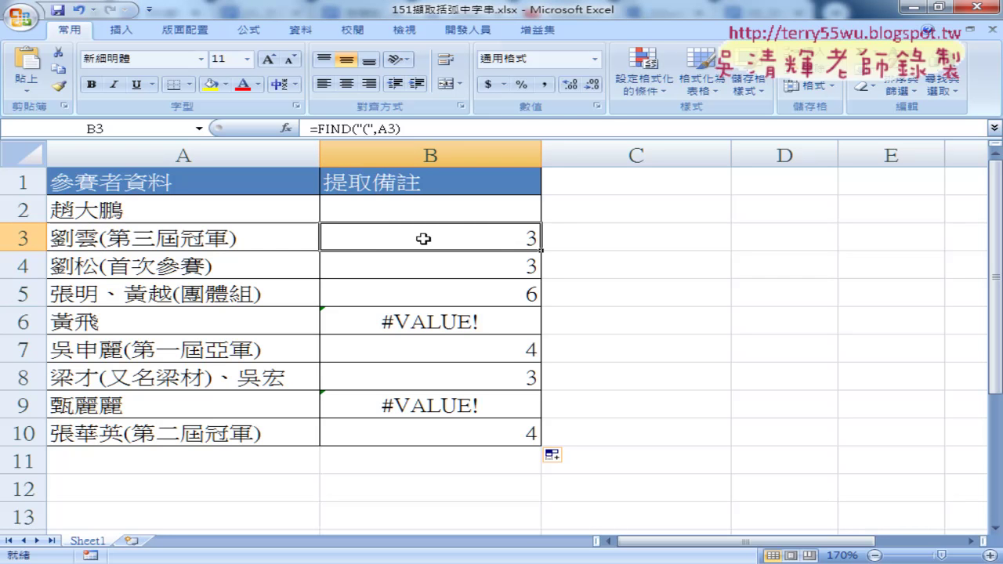
left_click_drag(319, 128, 410, 128)
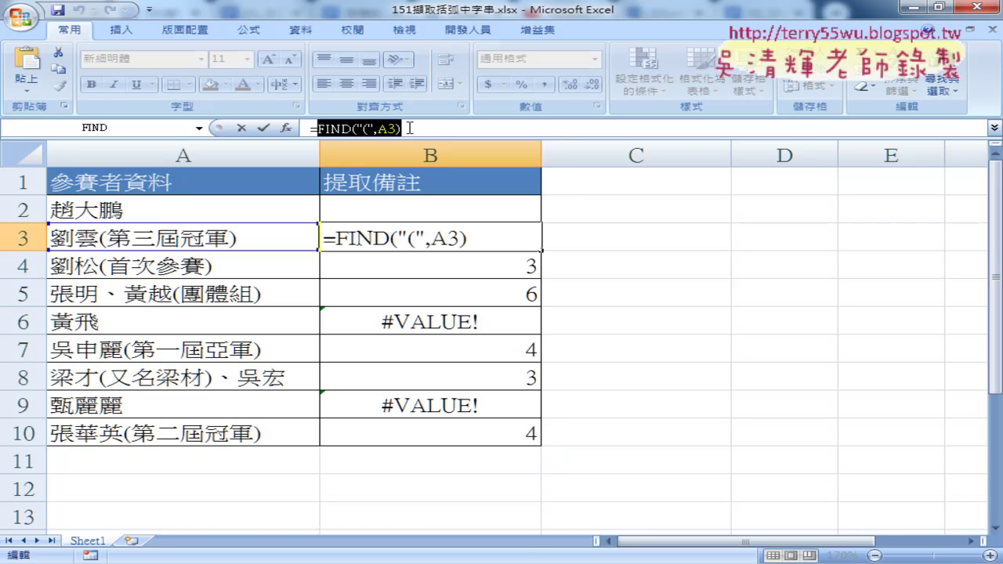
right_click(381, 131)
key("Escape")
right_click(347, 129)
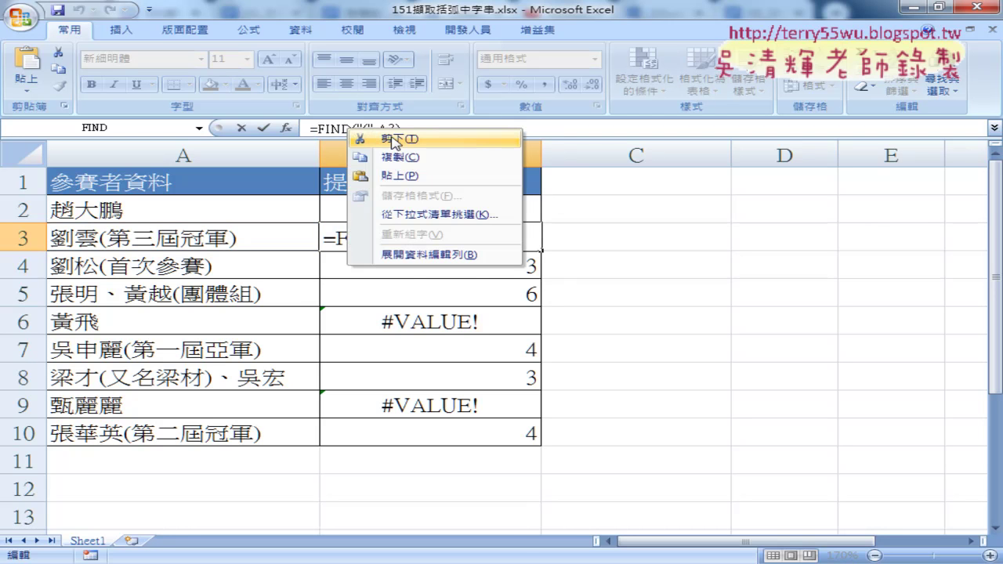
left_click(393, 139)
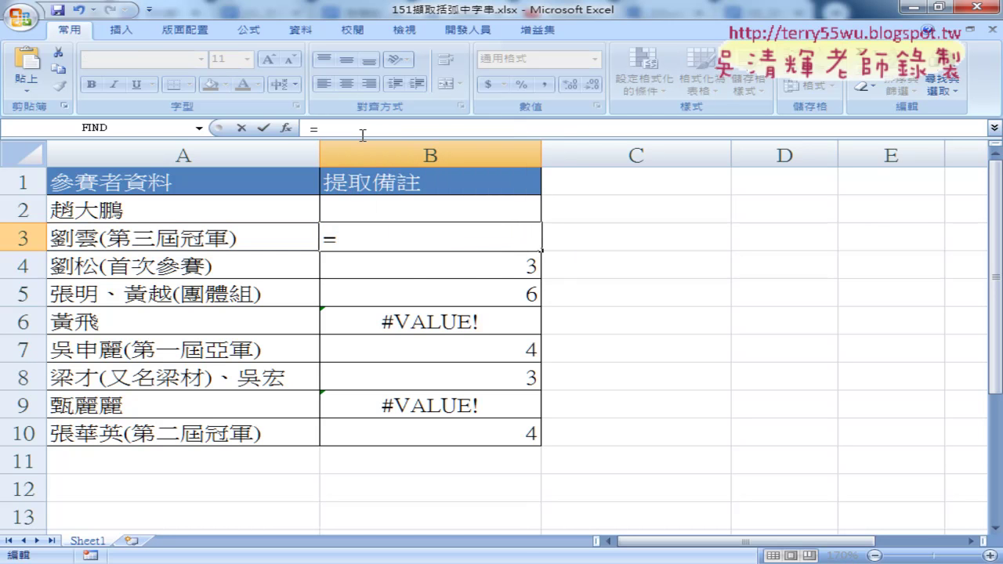
Insert the MID function from the text category into the formula in B3
left_click(286, 127)
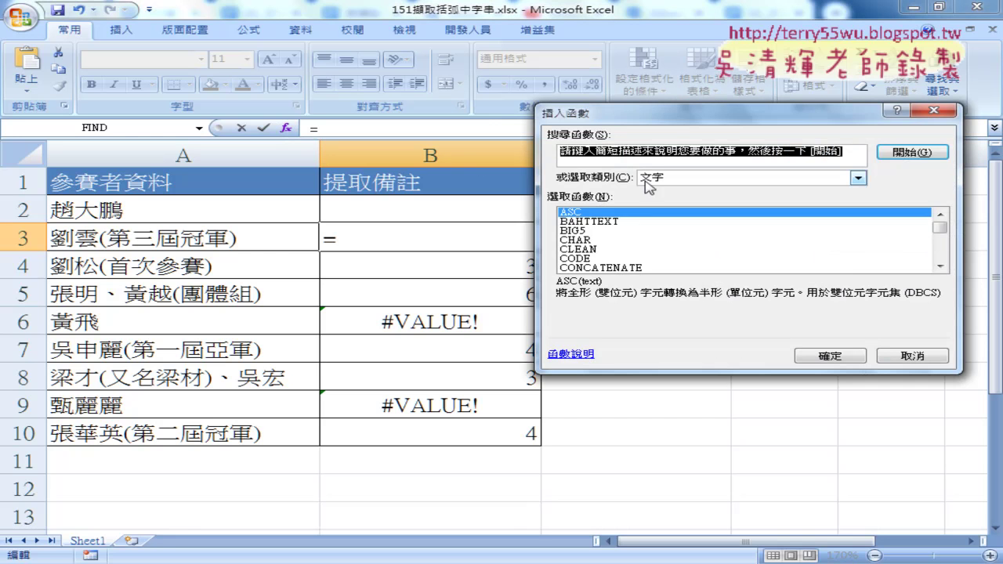
left_click(940, 267)
left_click(940, 267)
left_click(940, 266)
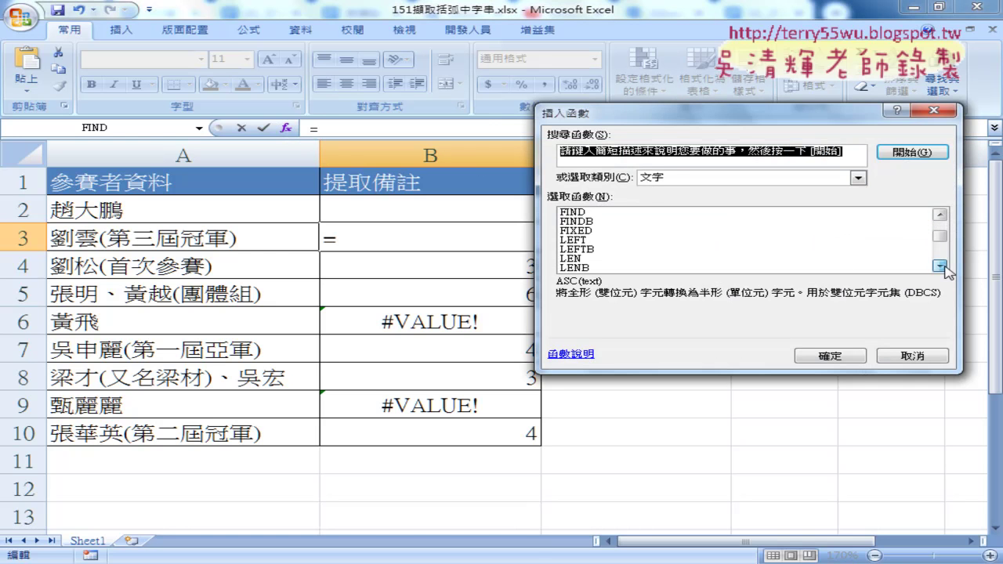
left_click(940, 267)
left_click(940, 266)
left_click(573, 240)
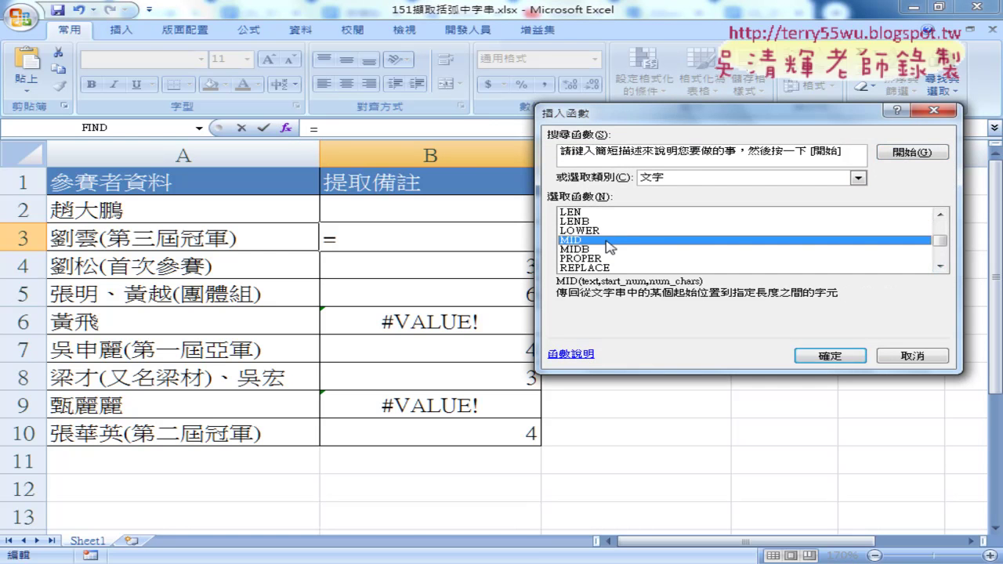
left_click(820, 356)
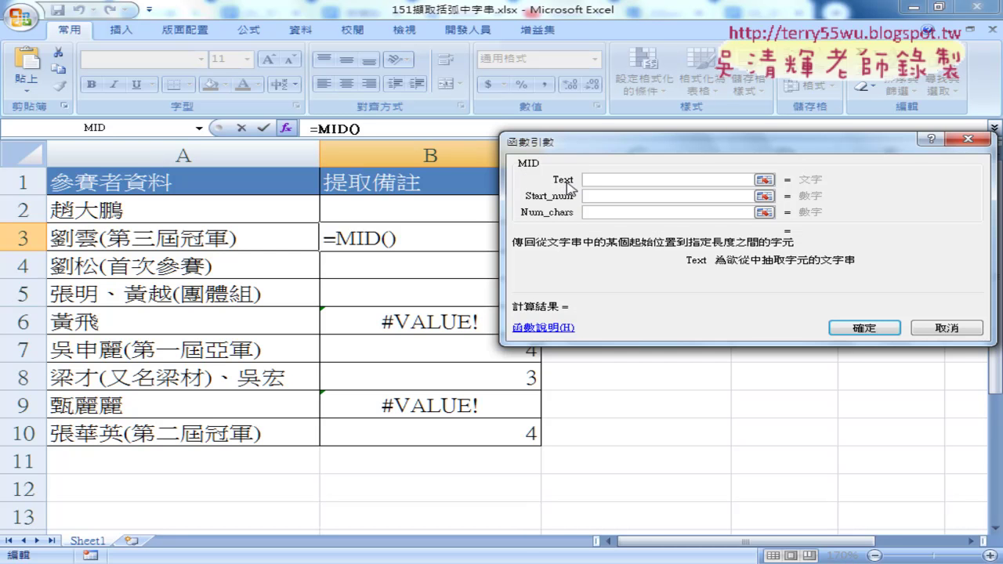
Set MID's text to A3 and its start number to the cut FIND expression plus one, FIND("(",A3)+1
left_click(201, 241)
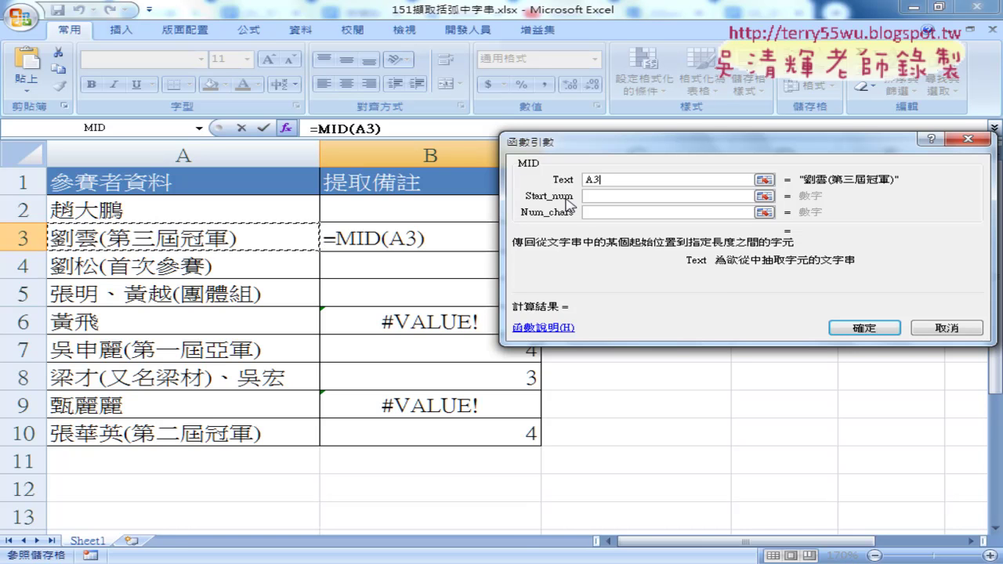
left_click(600, 199)
right_click(601, 198)
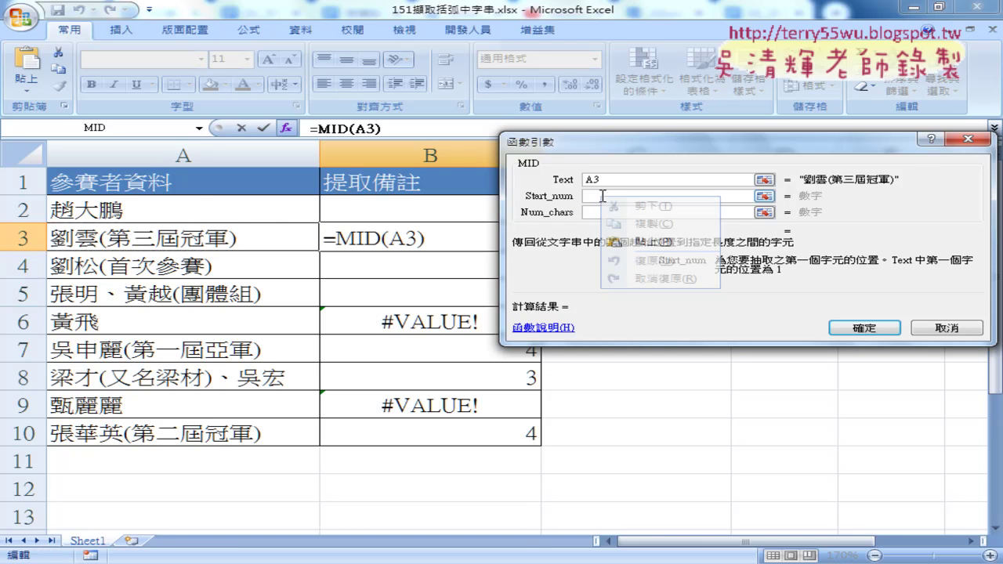
left_click(657, 242)
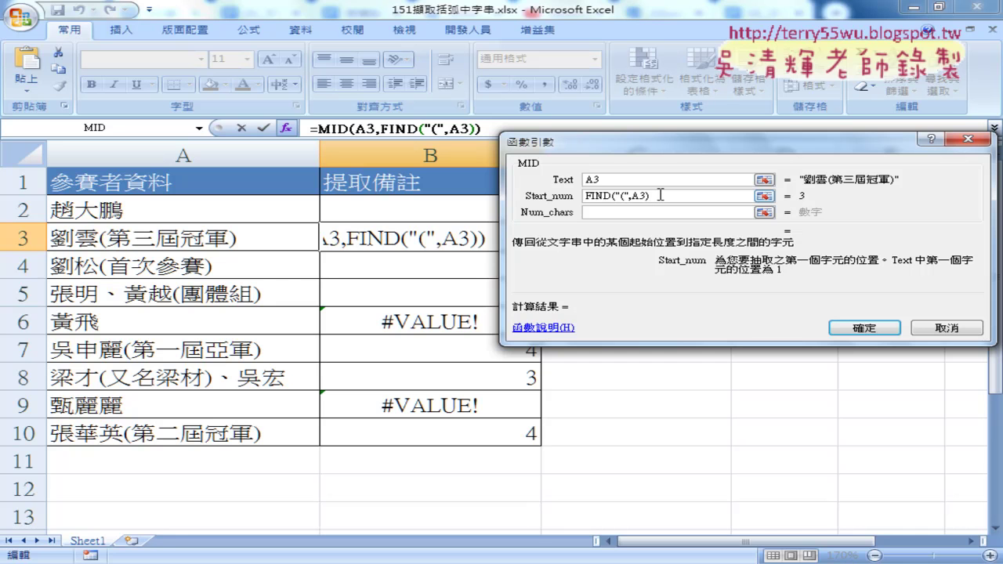
type("+")
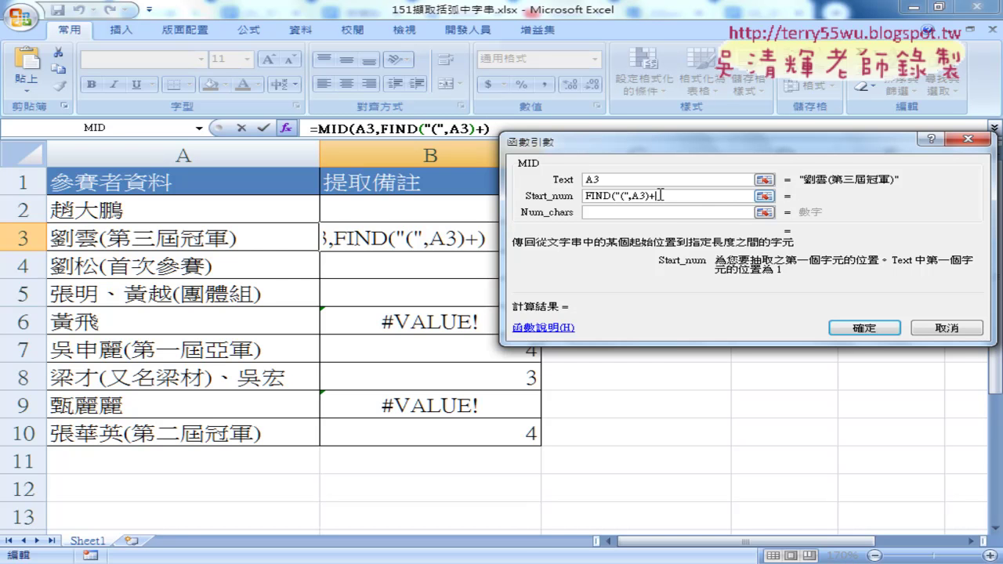
type("1")
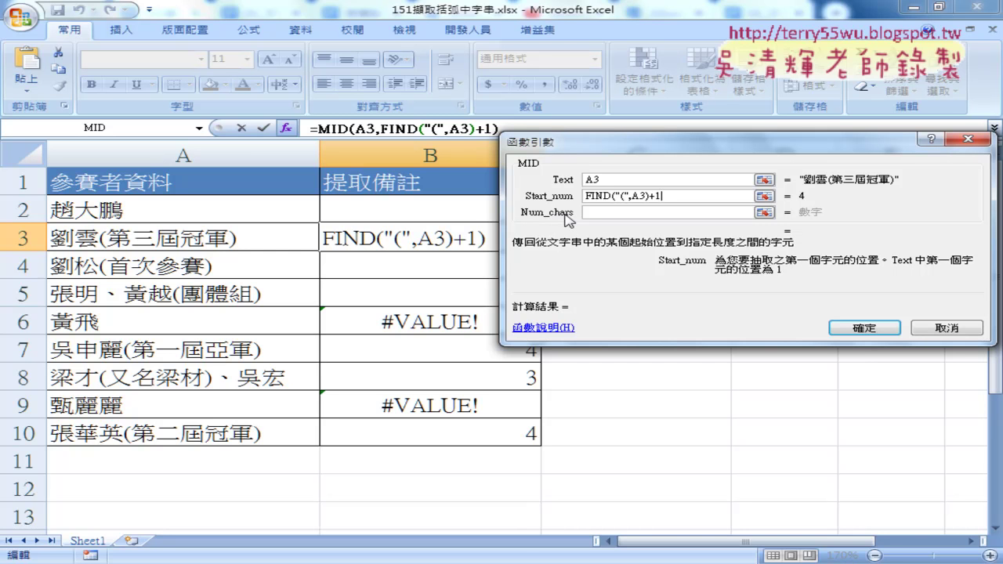
Paste the FIND expression as MID's number of characters and change its search text to ")", giving FIND(")",A3)
left_click(594, 212)
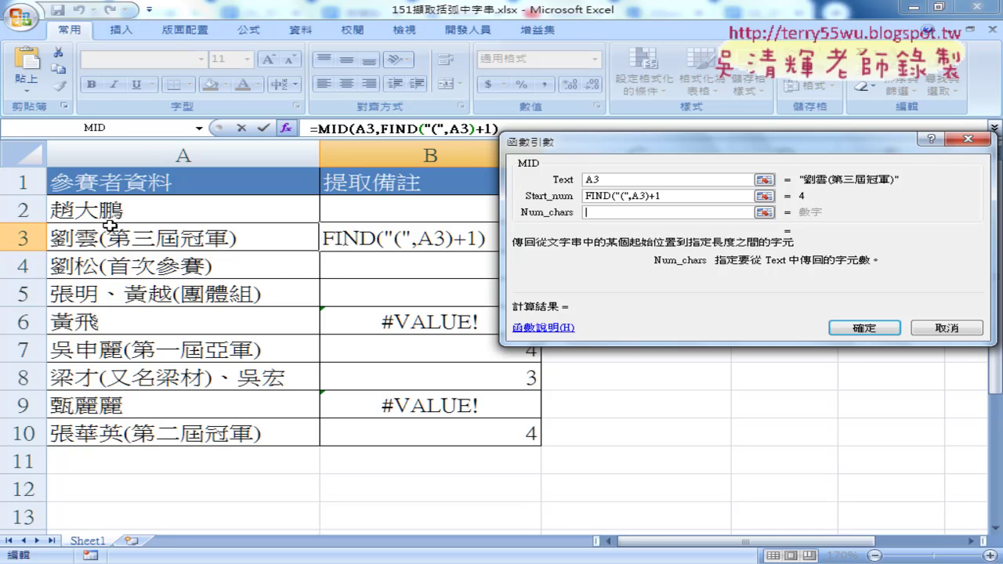
right_click(600, 213)
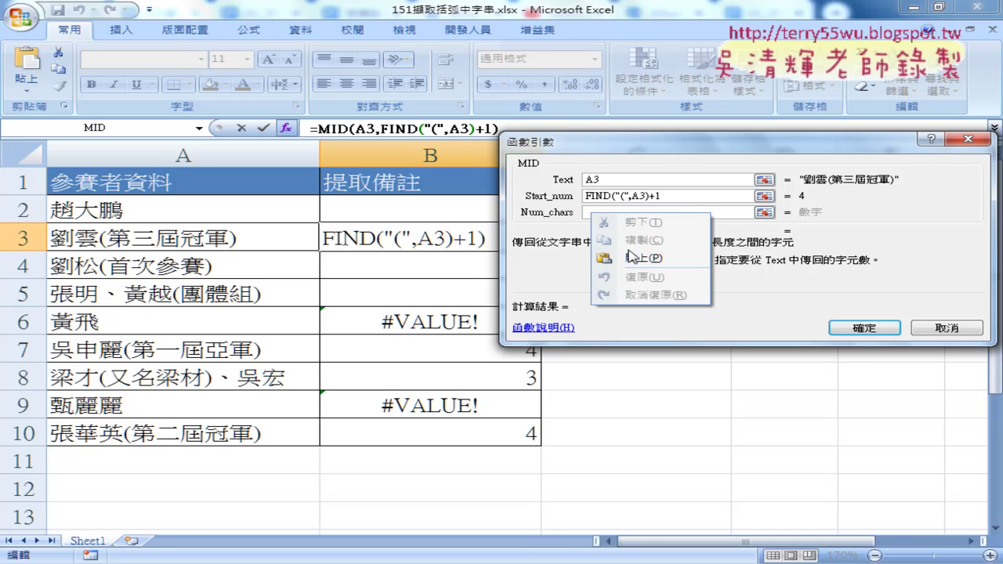
left_click(635, 259)
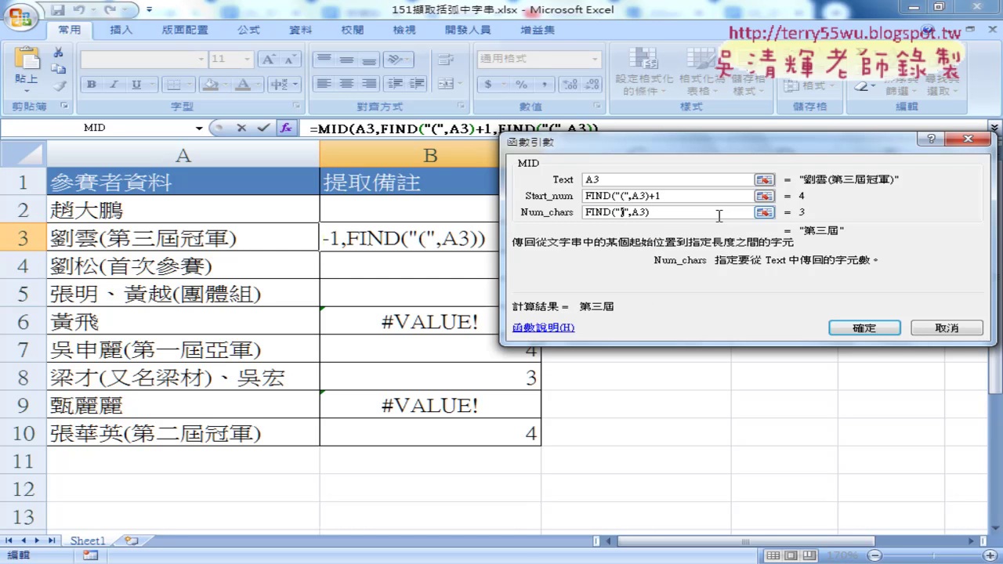
type(")")
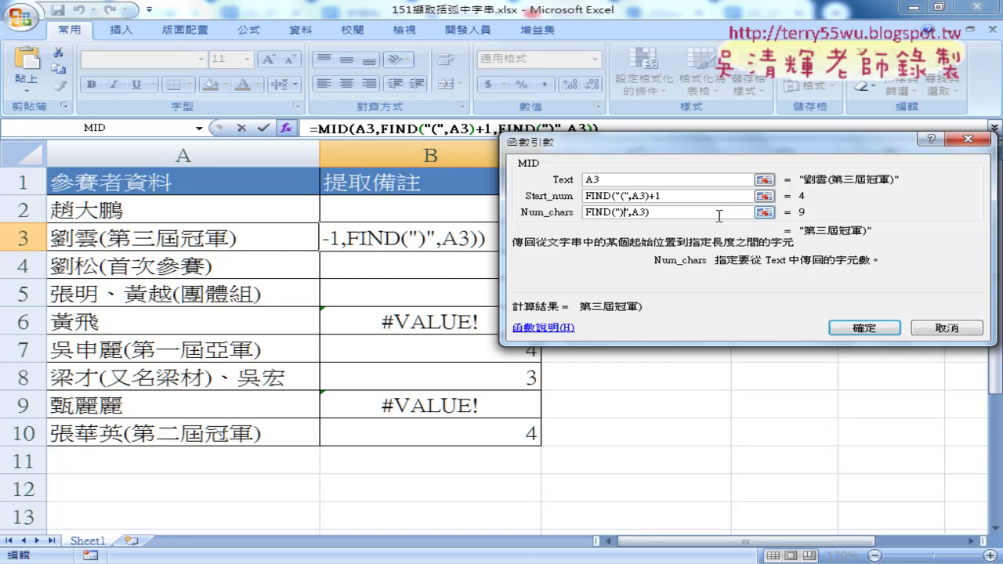